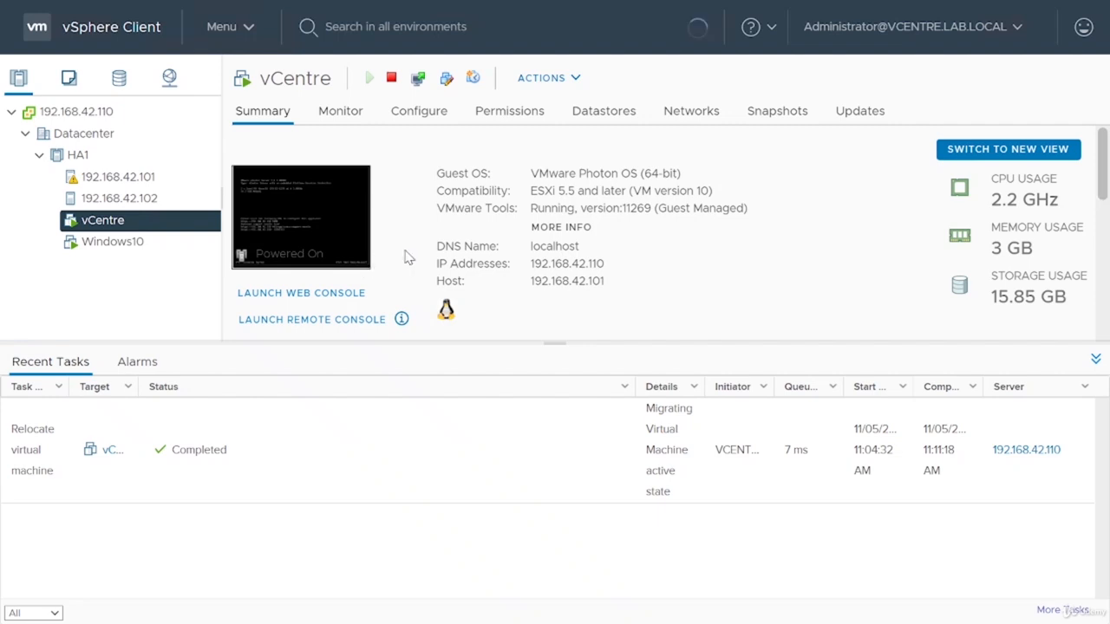
Step: Check the related host, network and storage objects of the vCentre and Windows10 virtual machines
scroll(406, 253, "down", 3)
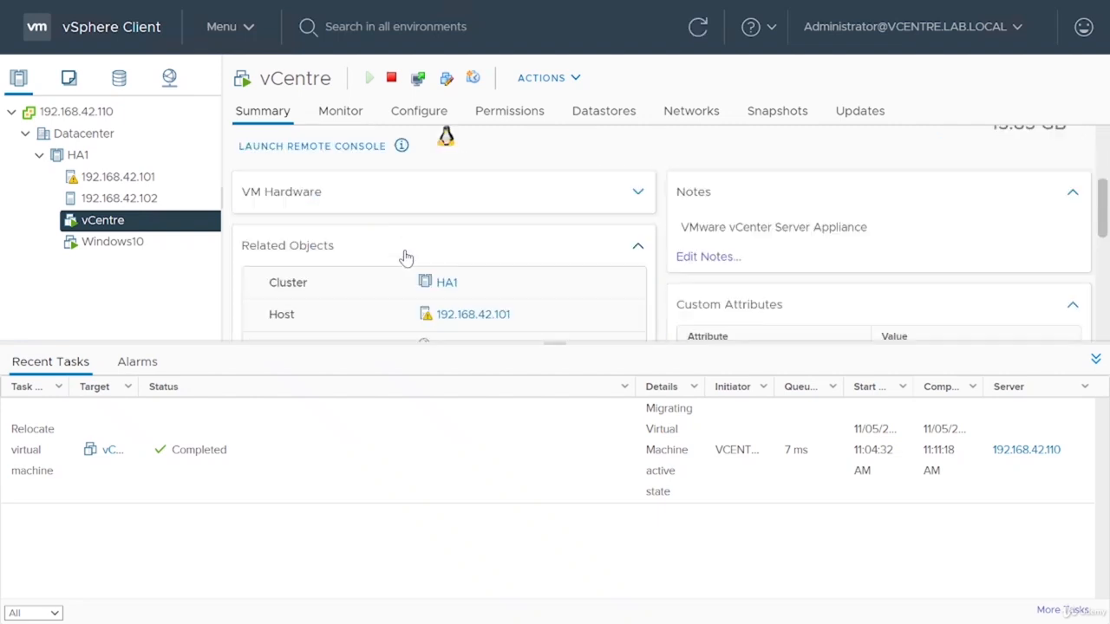
left_click(86, 245)
scroll(366, 260, "down", 3)
scroll(367, 260, "down", 3)
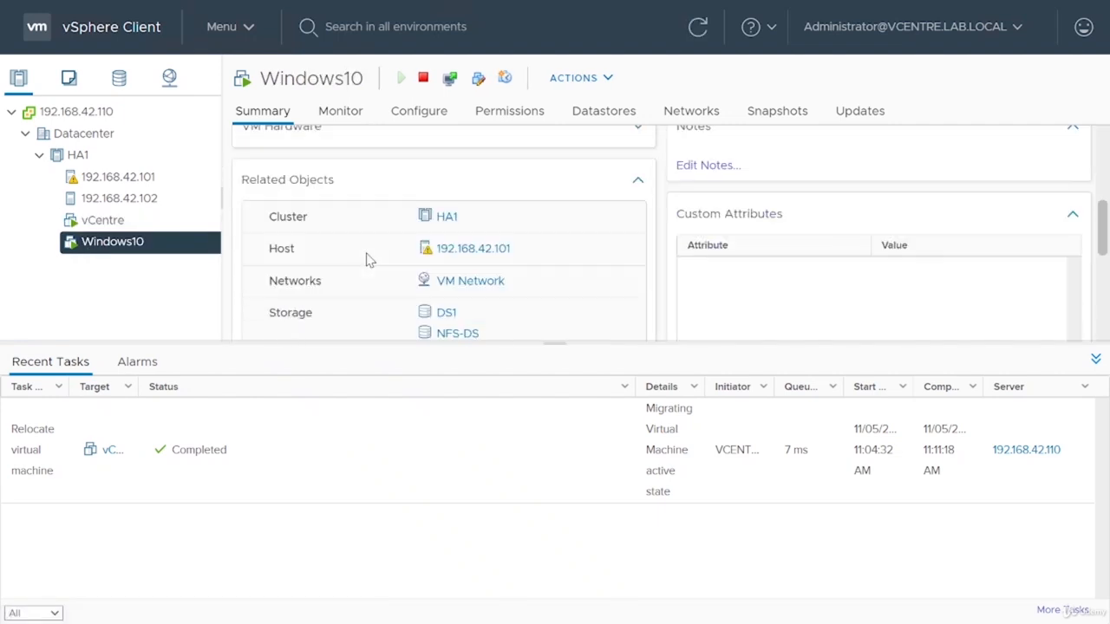
Step: Edit the DRS settings of cluster HA1 and switch vSphere DRS on
left_click(78, 155)
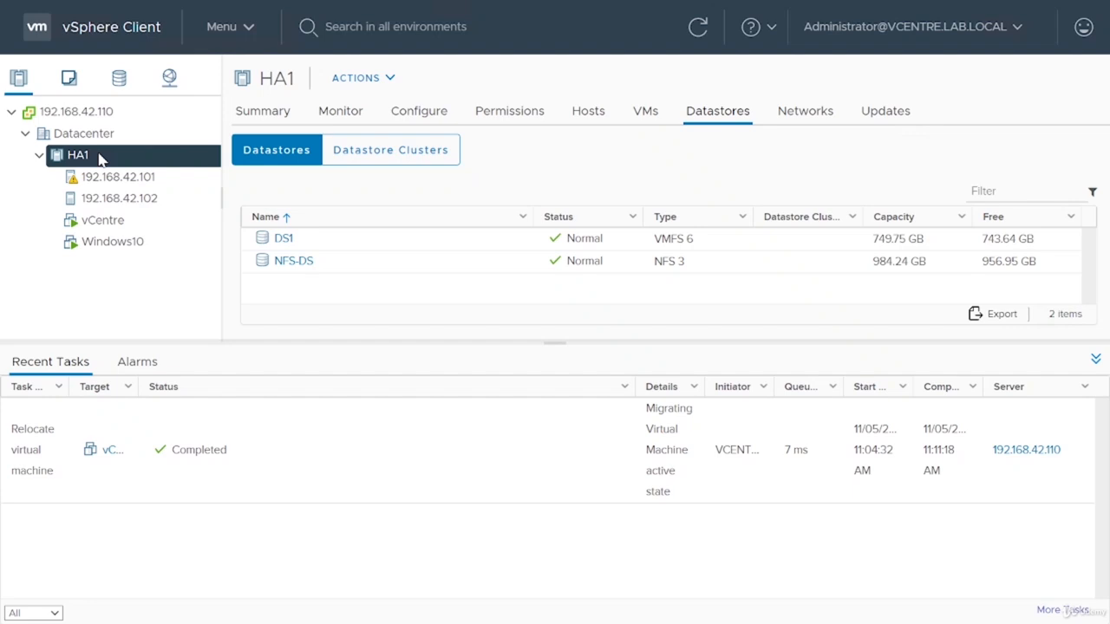
right_click(100, 157)
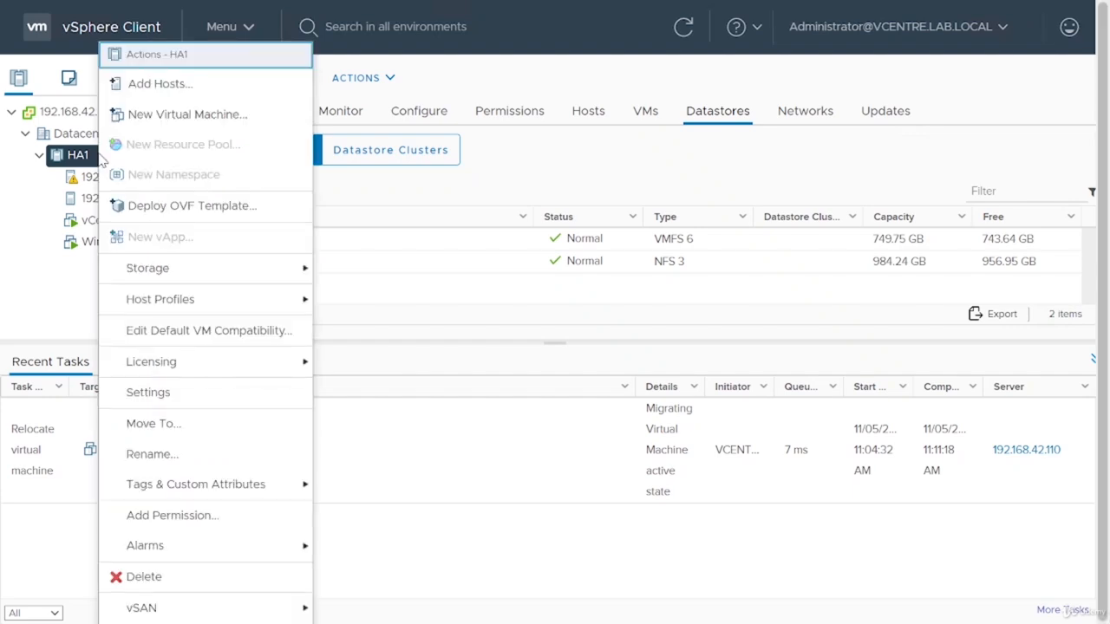
left_click(181, 392)
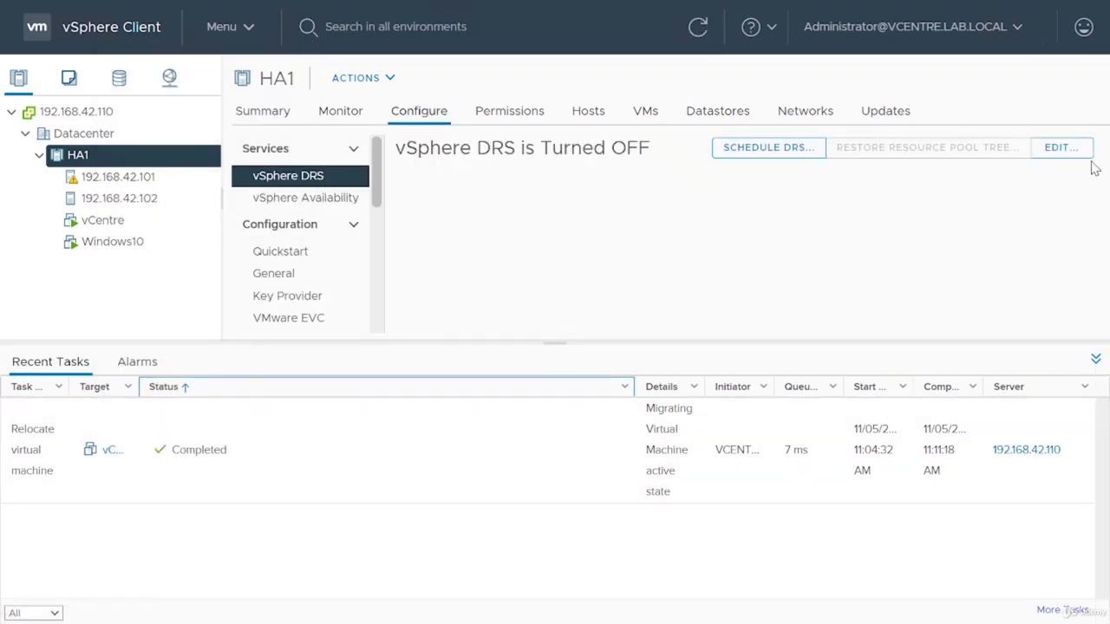
left_click(1058, 148)
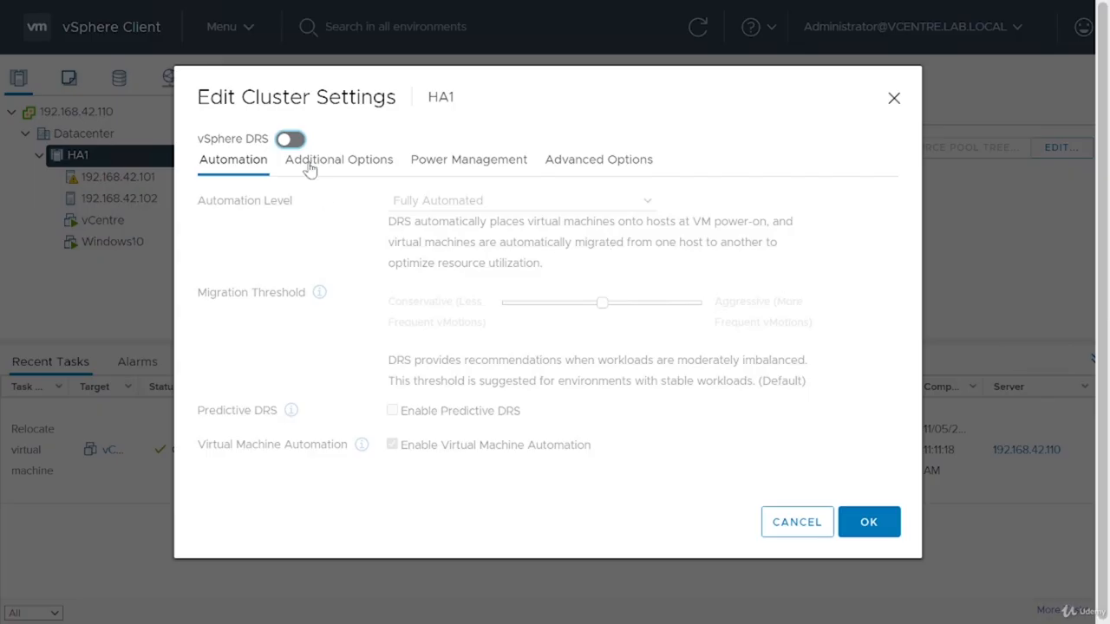
left_click(293, 141)
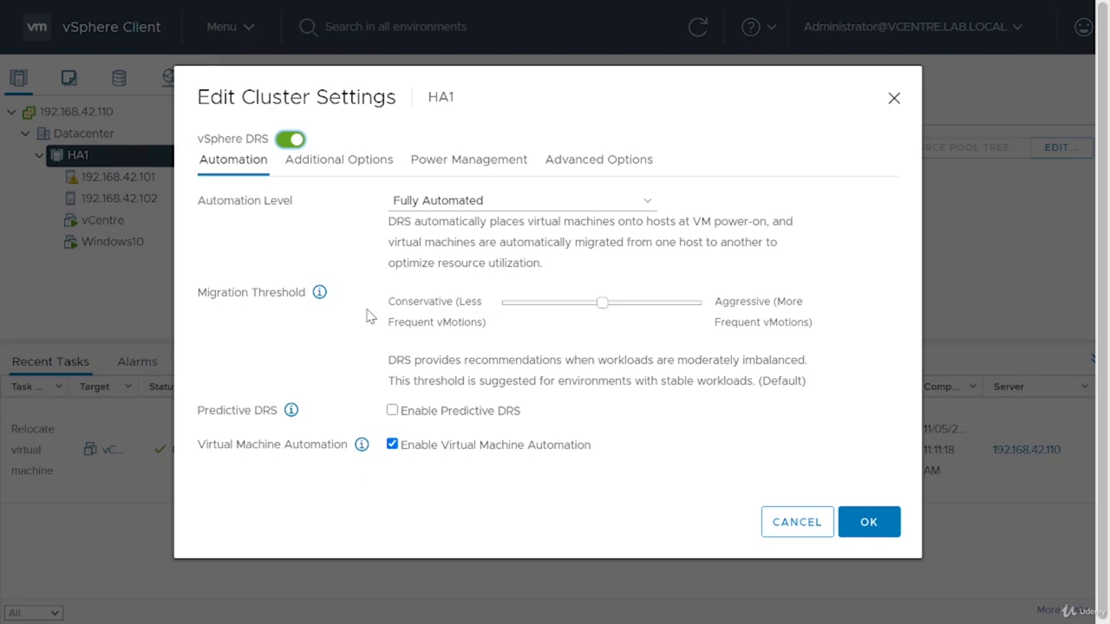
Step: Try the Partially Automated and Manual DRS automation levels, with the migration threshold at its most conservative setting
left_click(468, 204)
left_click(460, 258)
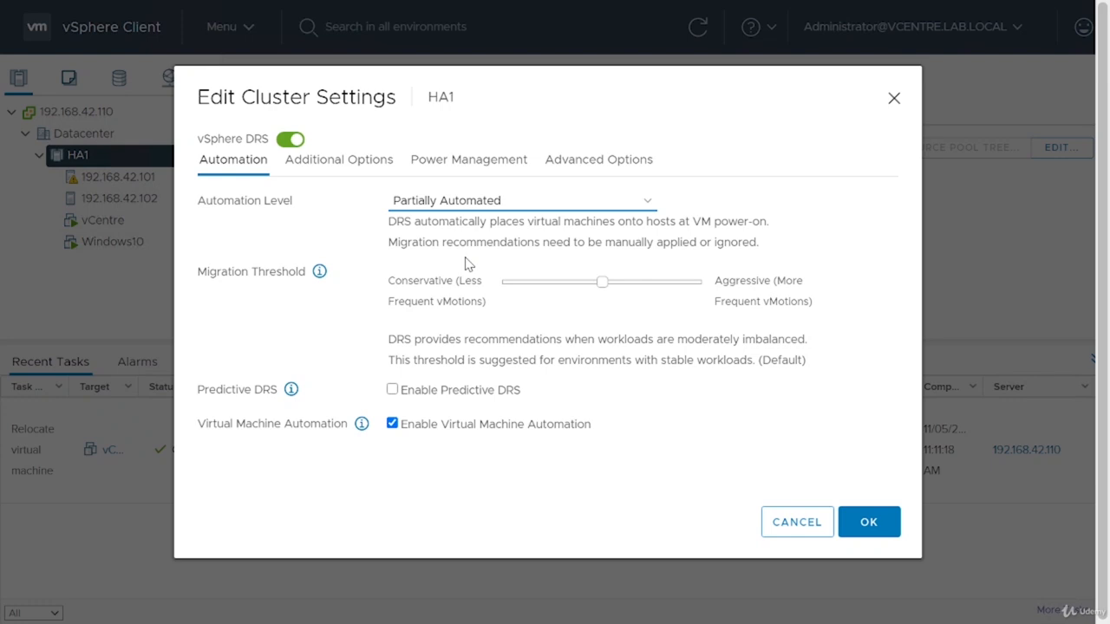
left_click(466, 201)
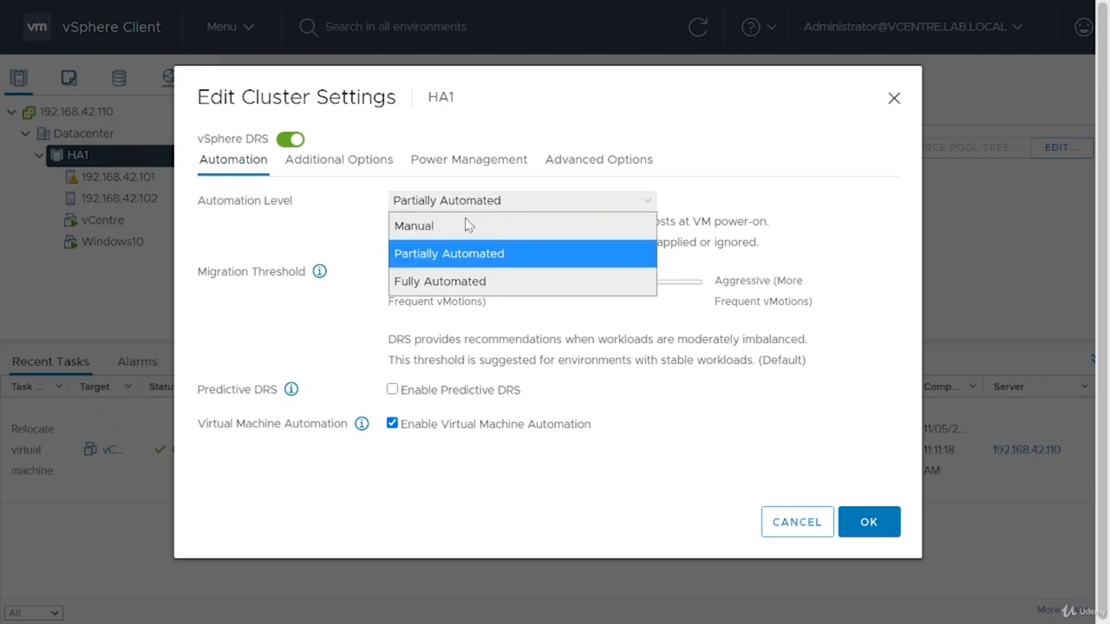
left_click(451, 223)
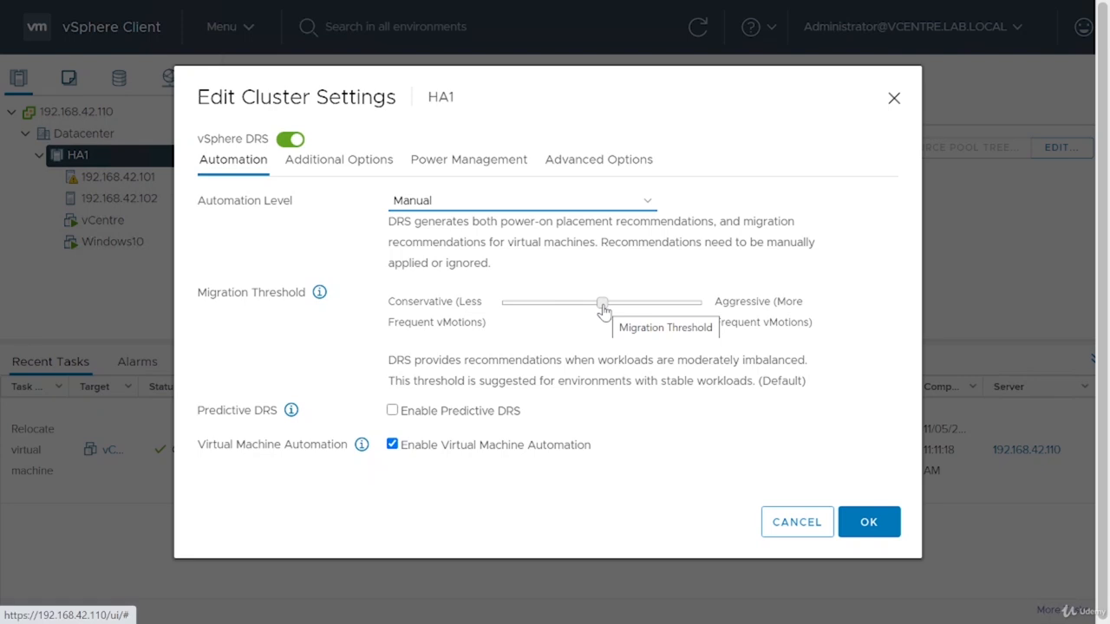
left_click_drag(603, 310, 506, 322)
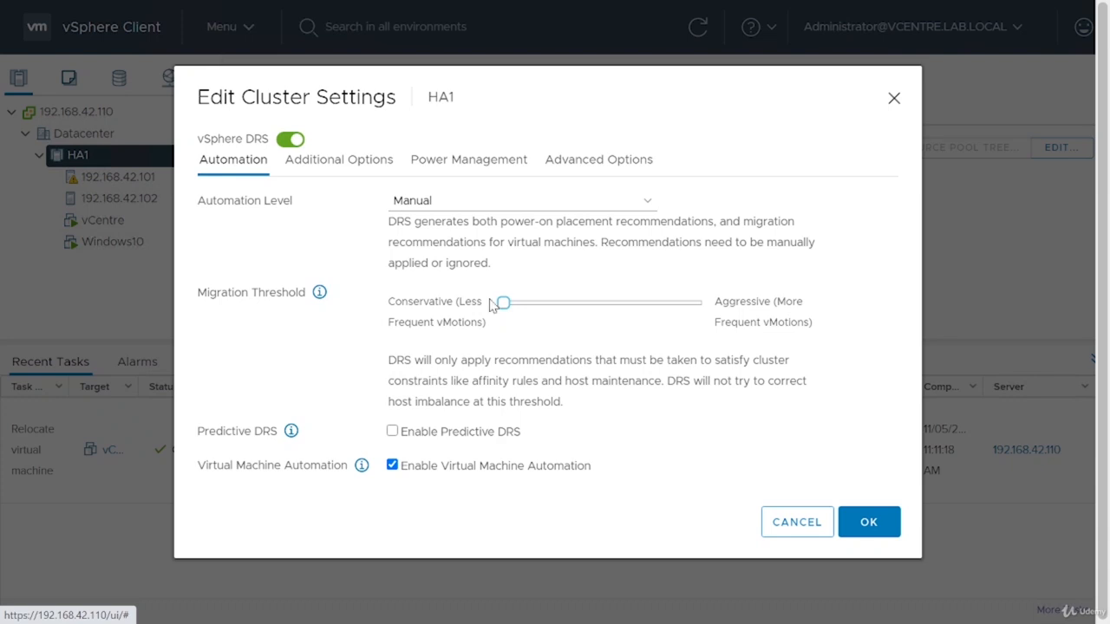
Step: Review the additional, power management and advanced DRS options, enabling DPM and disabling it again
left_click(347, 164)
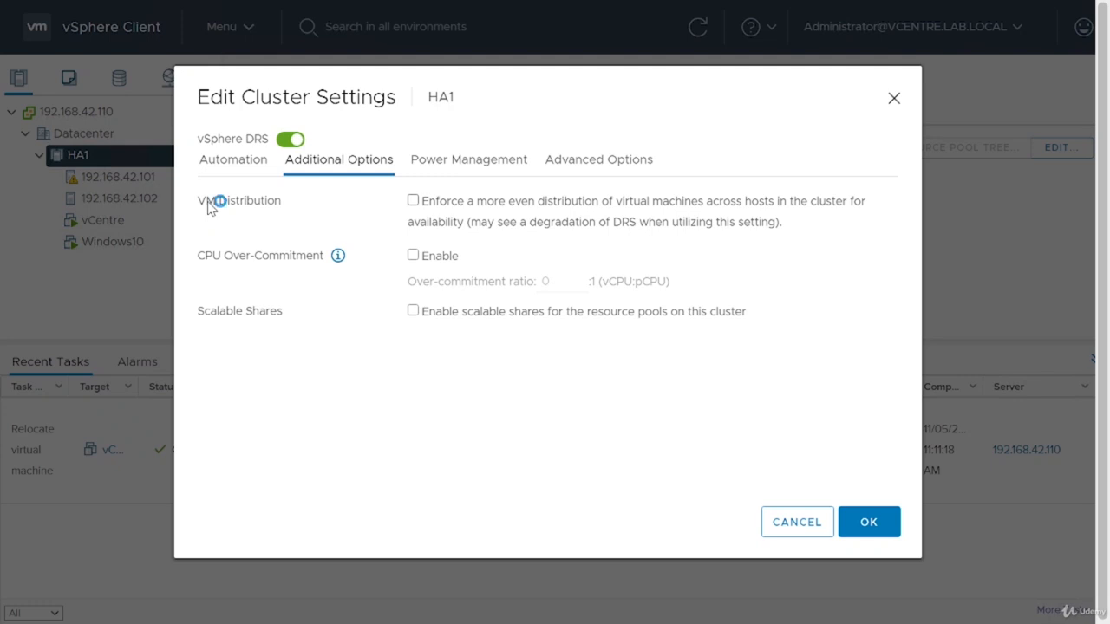
left_click(337, 264)
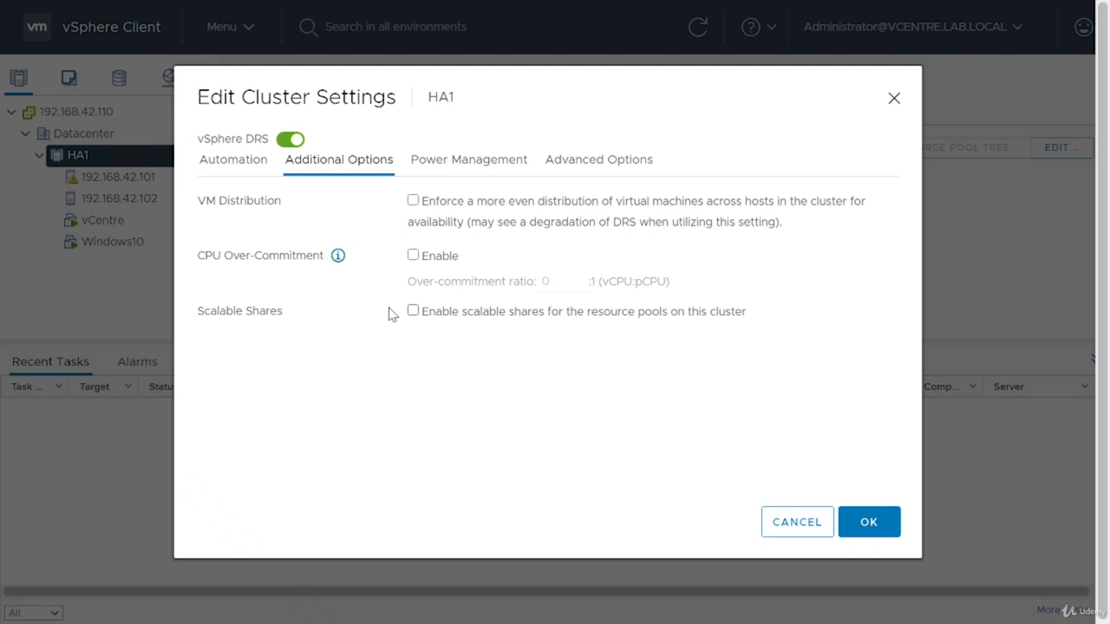
left_click(450, 166)
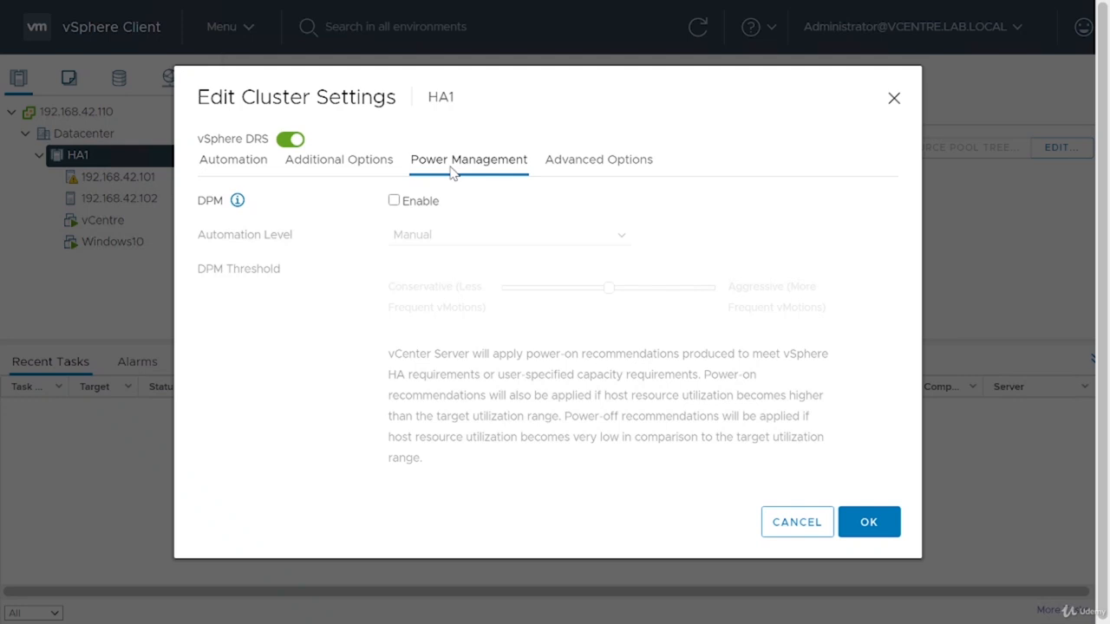
left_click(393, 200)
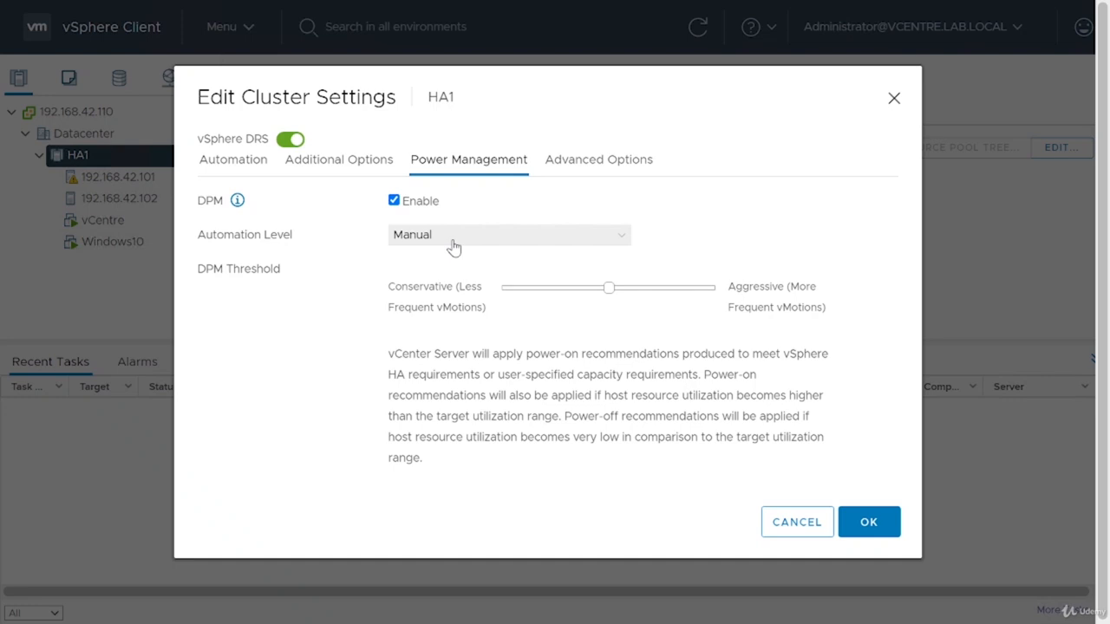
left_click_drag(579, 161, 570, 163)
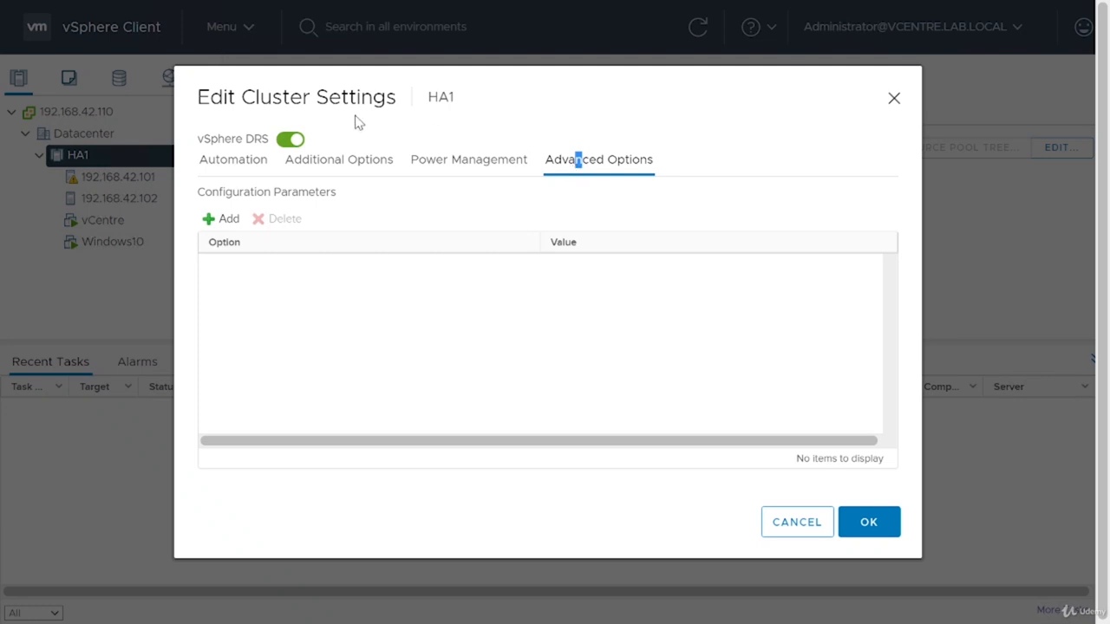
left_click(485, 170)
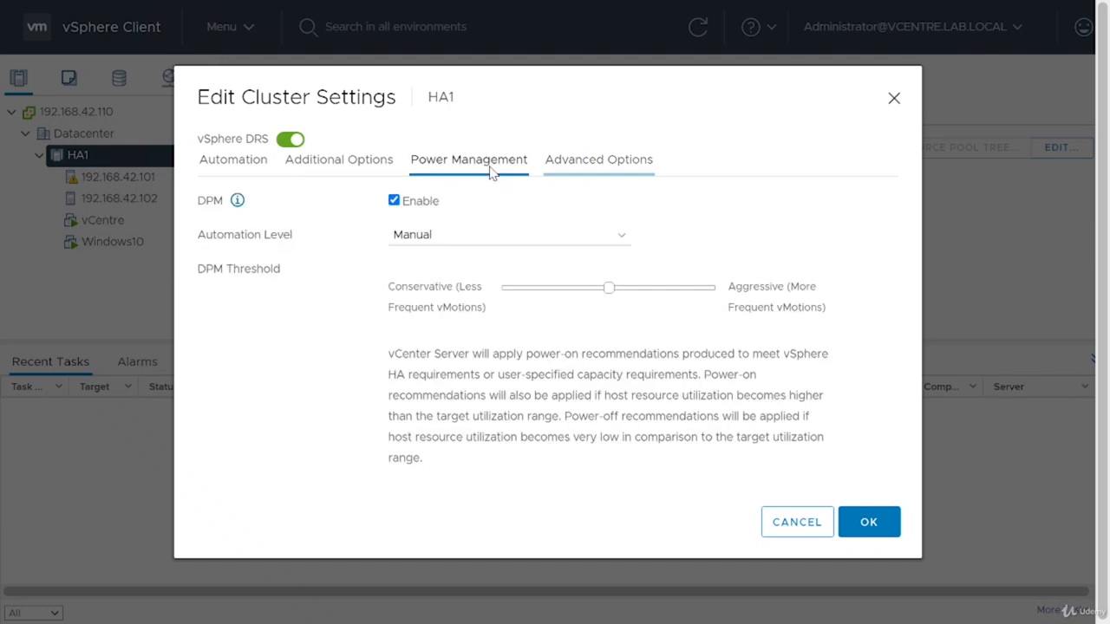
left_click(393, 200)
Step: Set the DRS automation level to Fully Automated with the default mid-range migration threshold, and apply the cluster settings
left_click(232, 159)
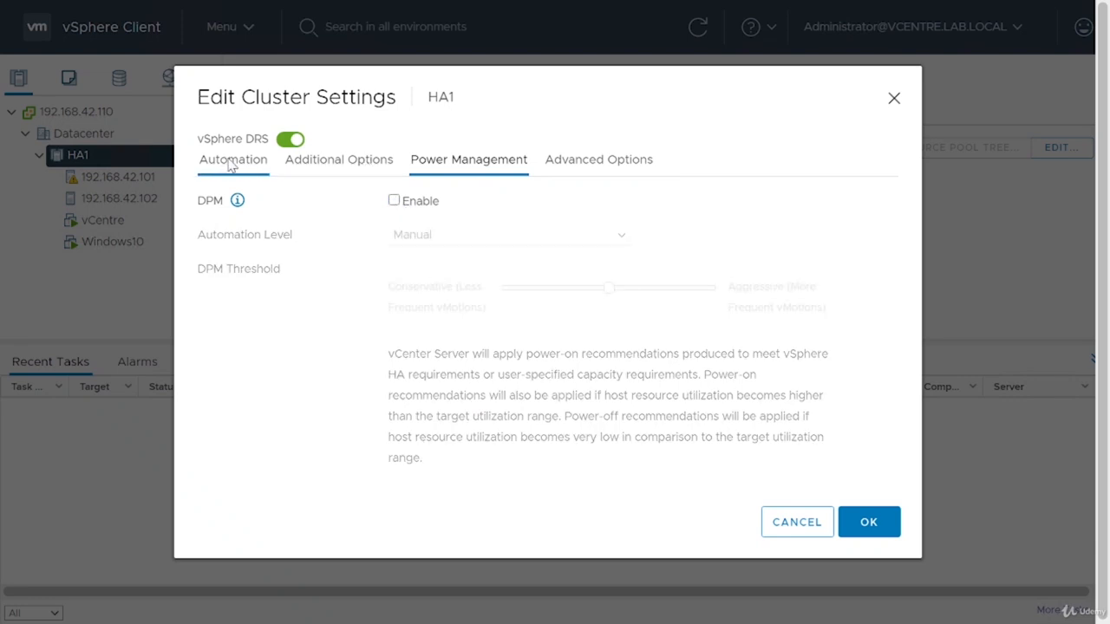
left_click(439, 205)
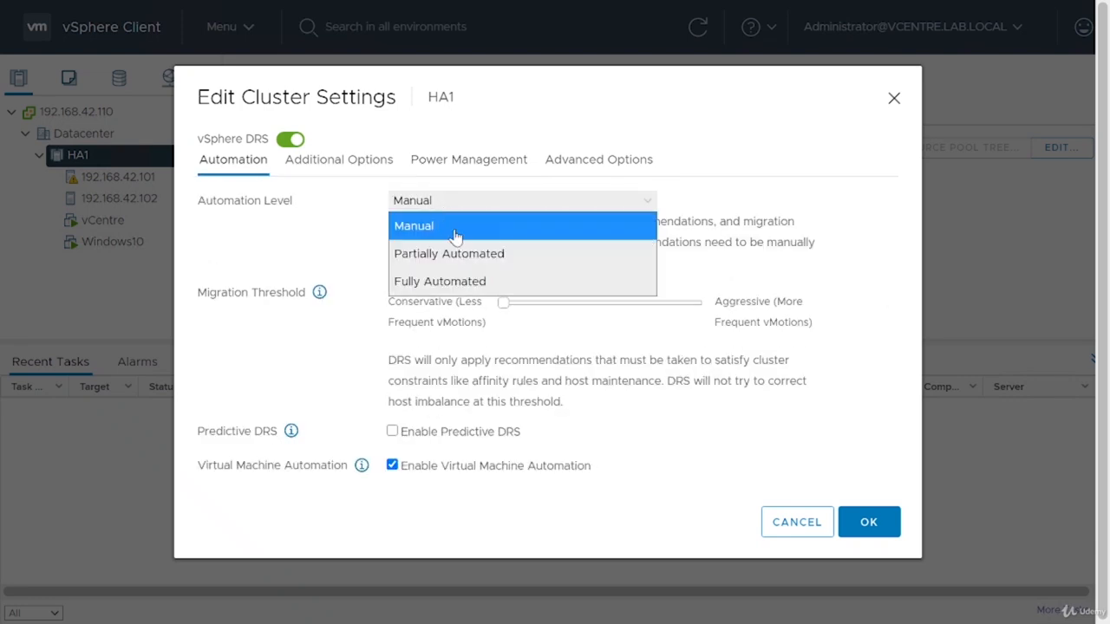
left_click(466, 290)
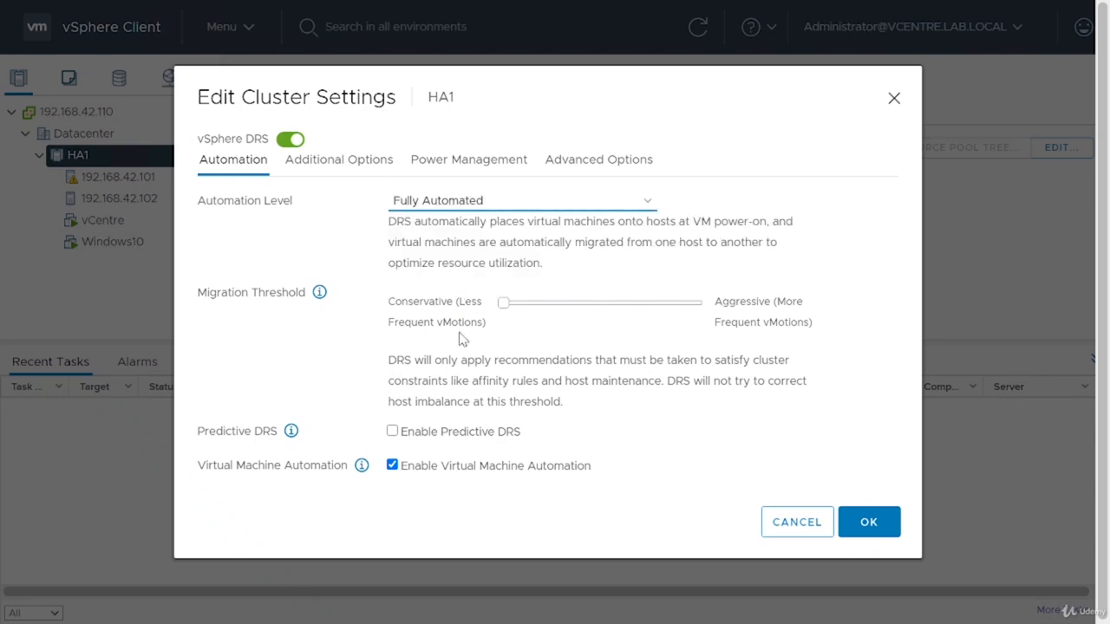
left_click(614, 305)
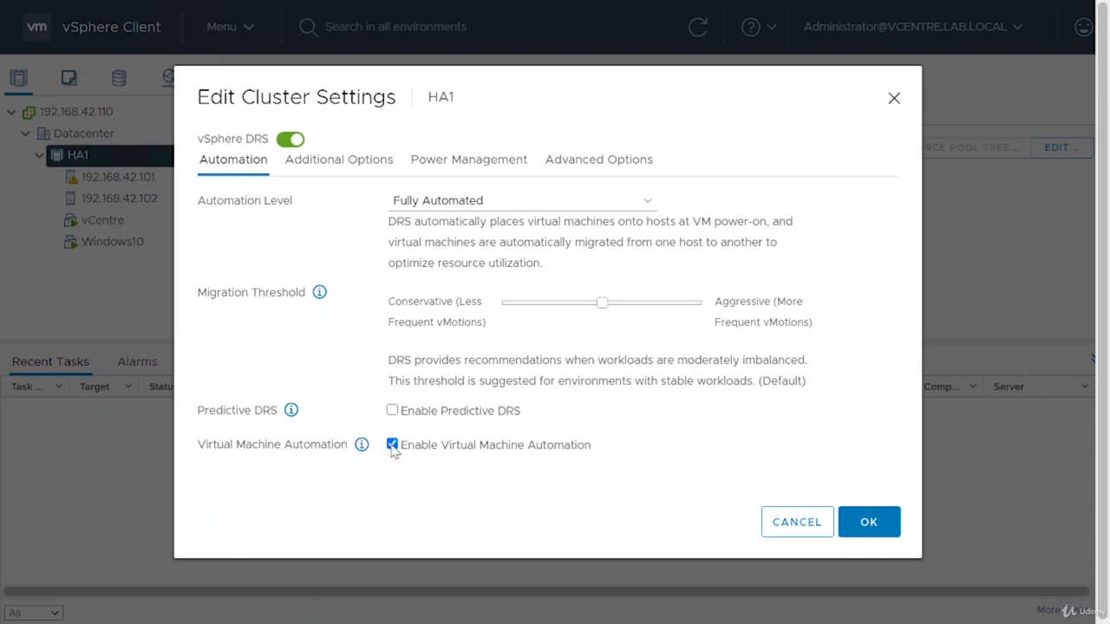
left_click(867, 523)
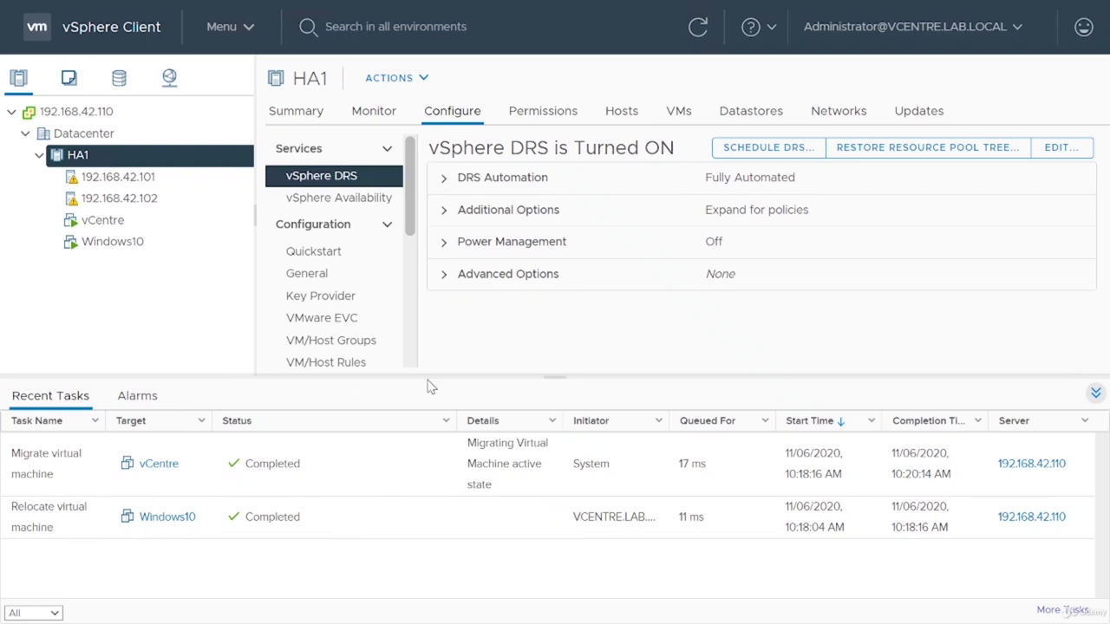
Step: Check which virtual machines run on hosts 192.168.42.101 and 192.168.42.102
left_click(1095, 394)
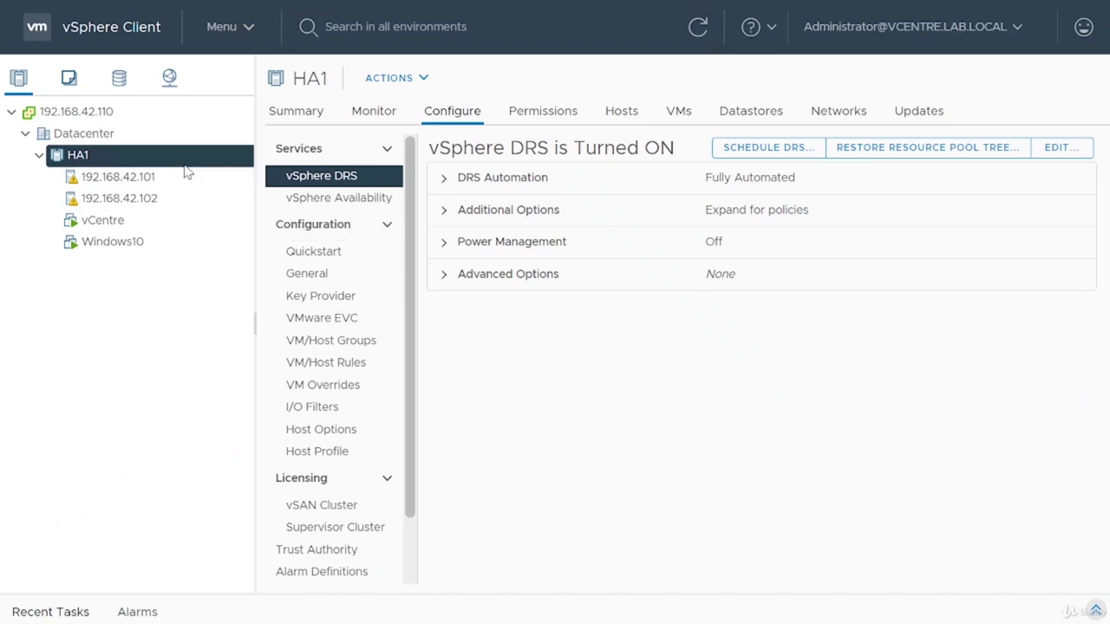
left_click(171, 176)
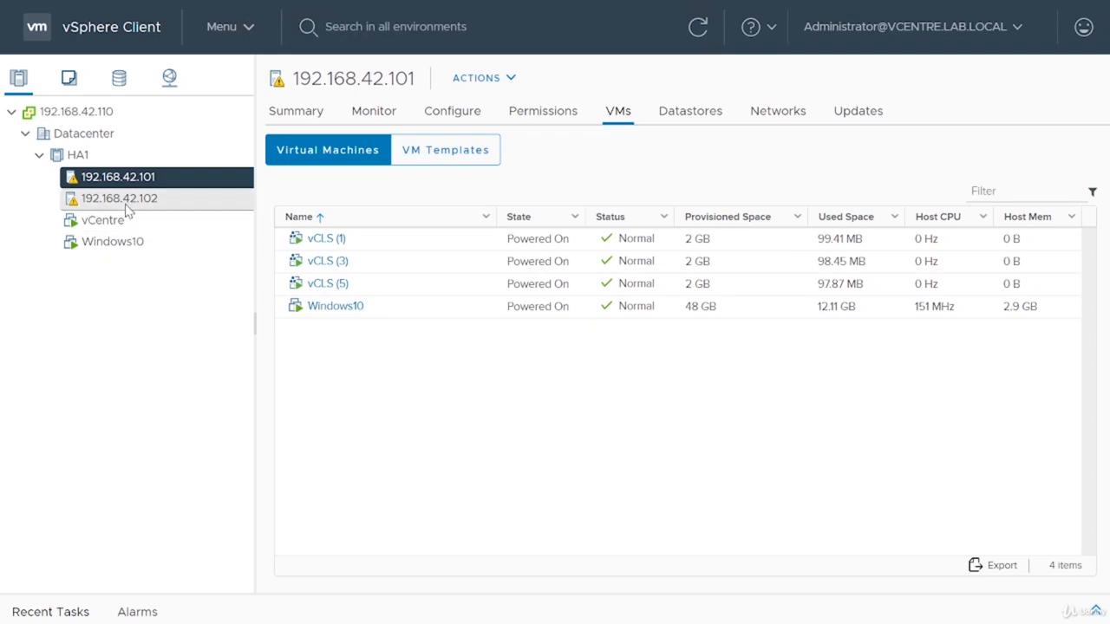
left_click(121, 199)
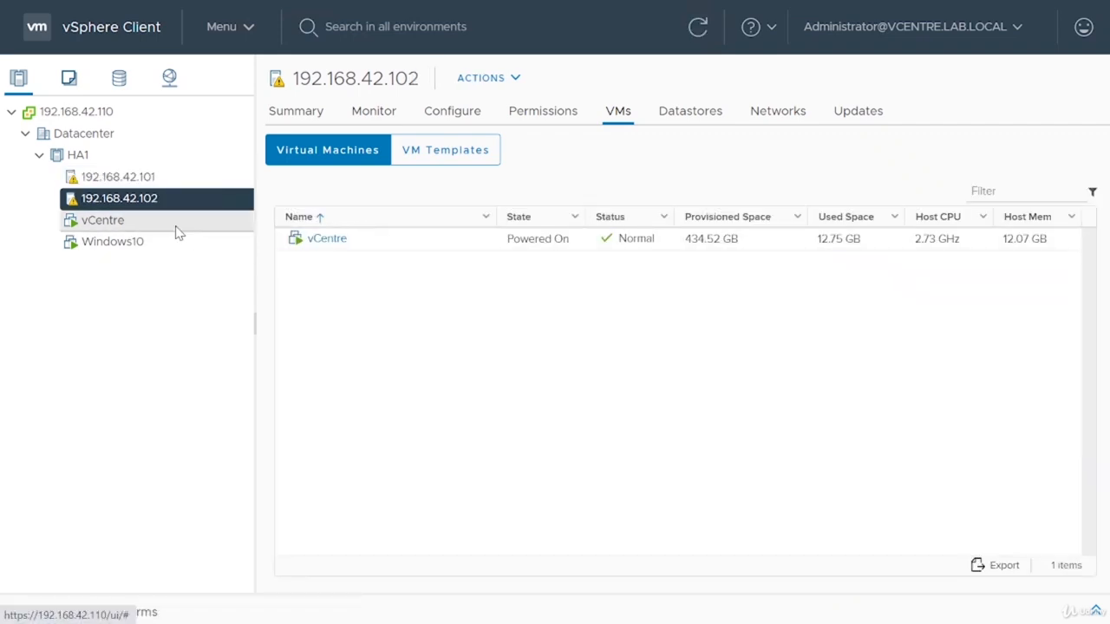
left_click(168, 180)
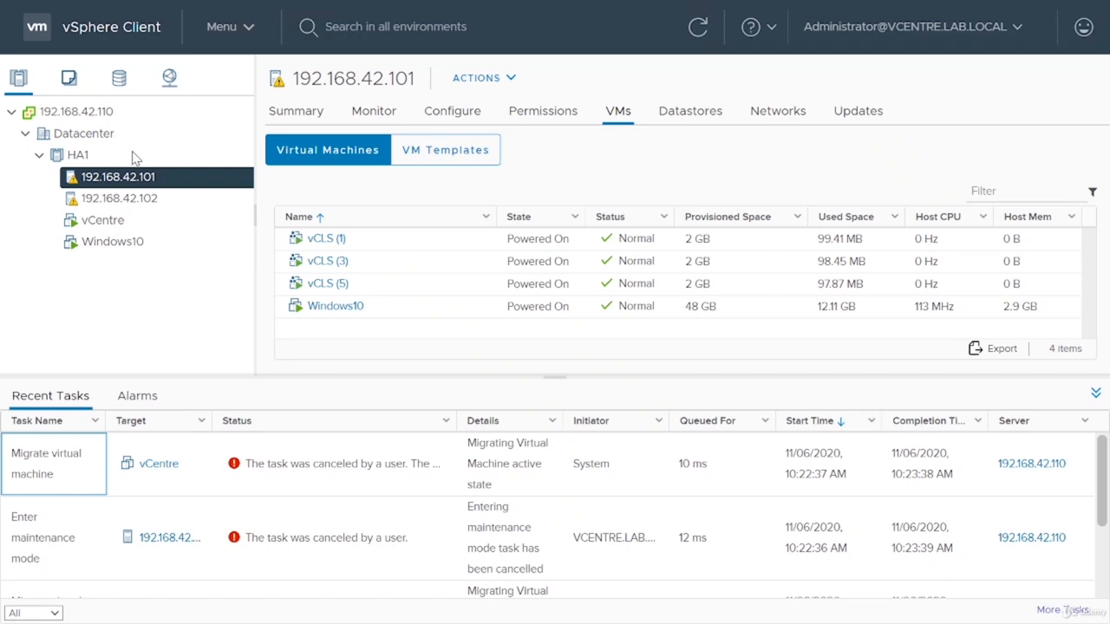
Step: Check the cluster service health of HA1 and the list of virtual machines in the cluster
left_click(87, 158)
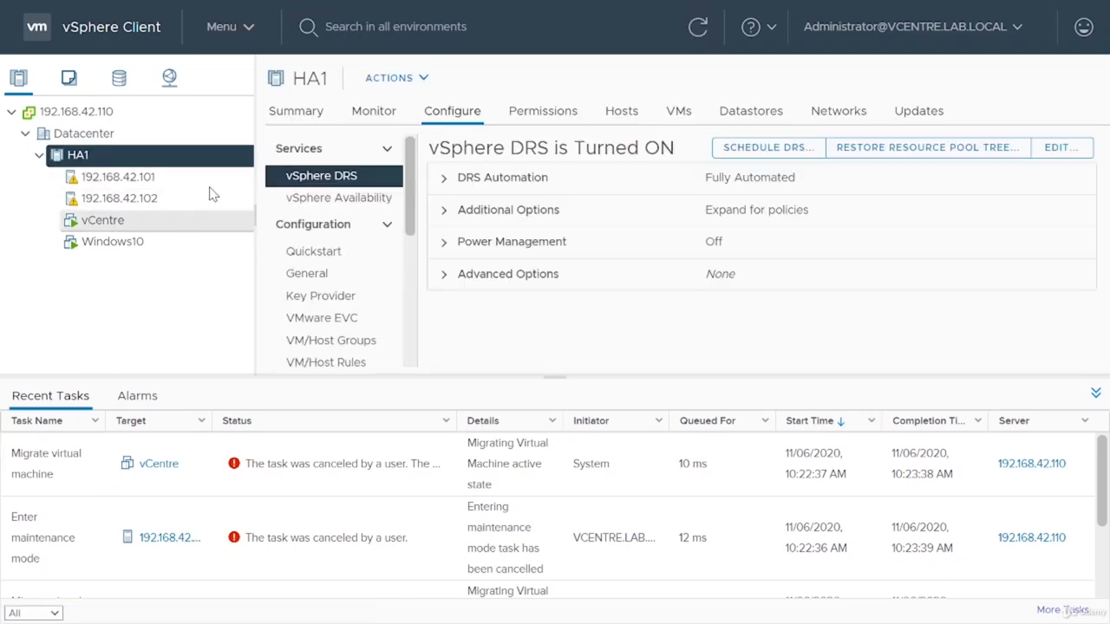
left_click(310, 112)
left_click(1095, 394)
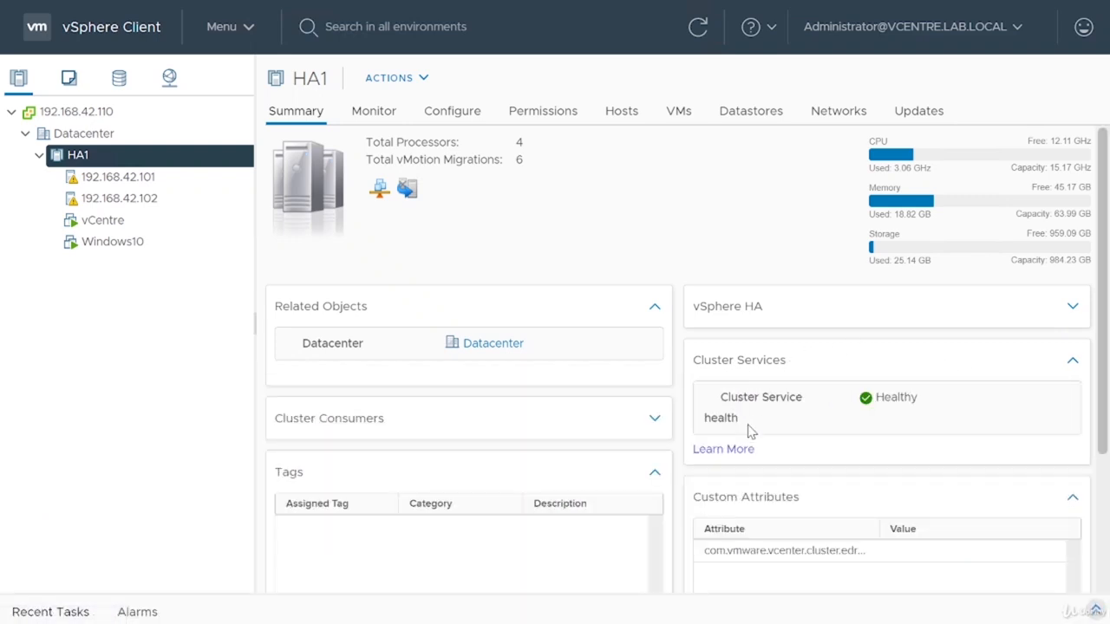
left_click_drag(931, 405, 834, 398)
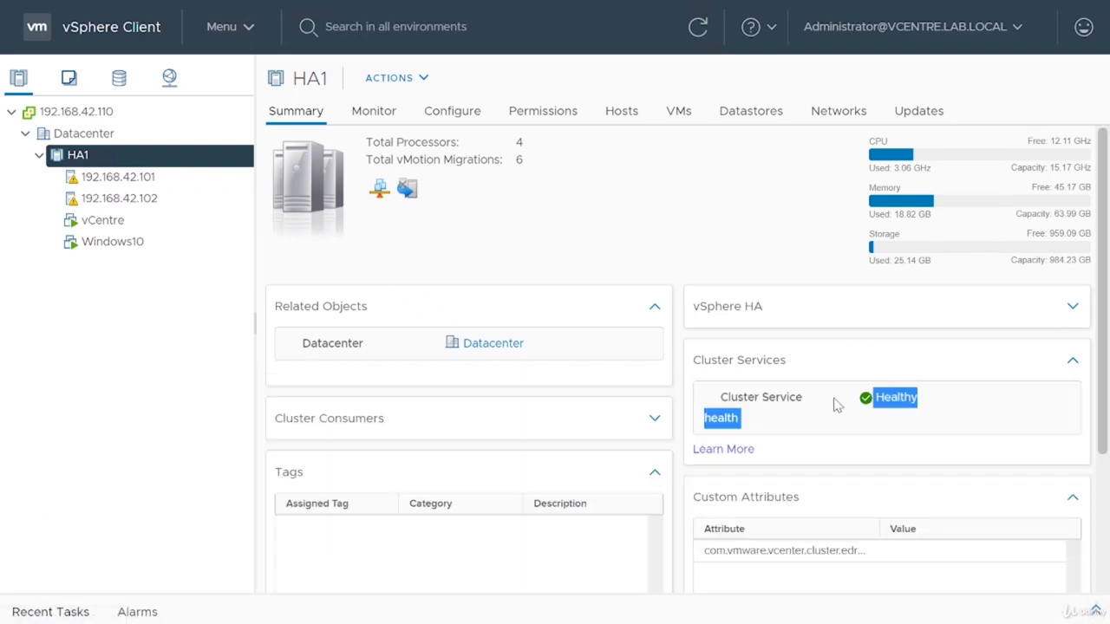
left_click(830, 408)
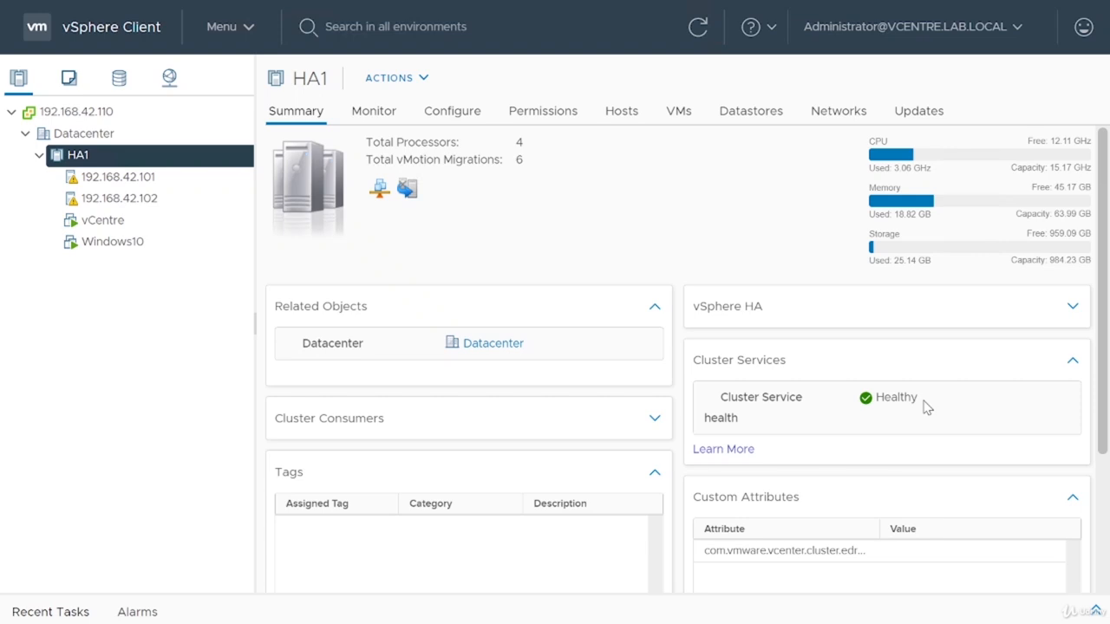
left_click(679, 111)
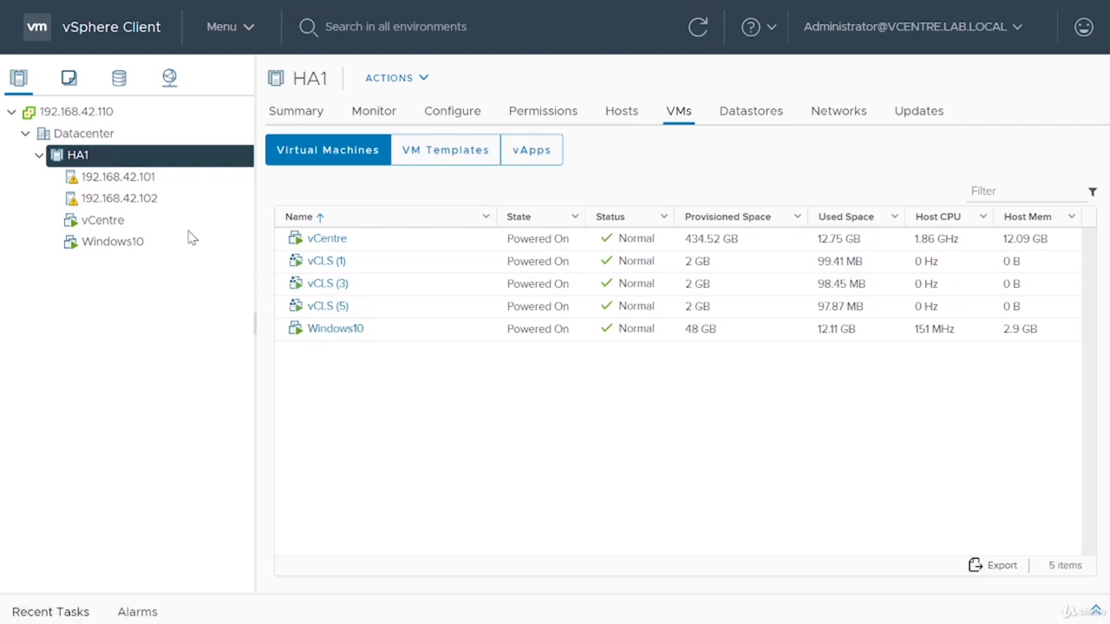
Step: Put host 192.168.42.101 into maintenance mode and refresh the view to follow the migration
right_click(140, 184)
mouse_move(282, 168)
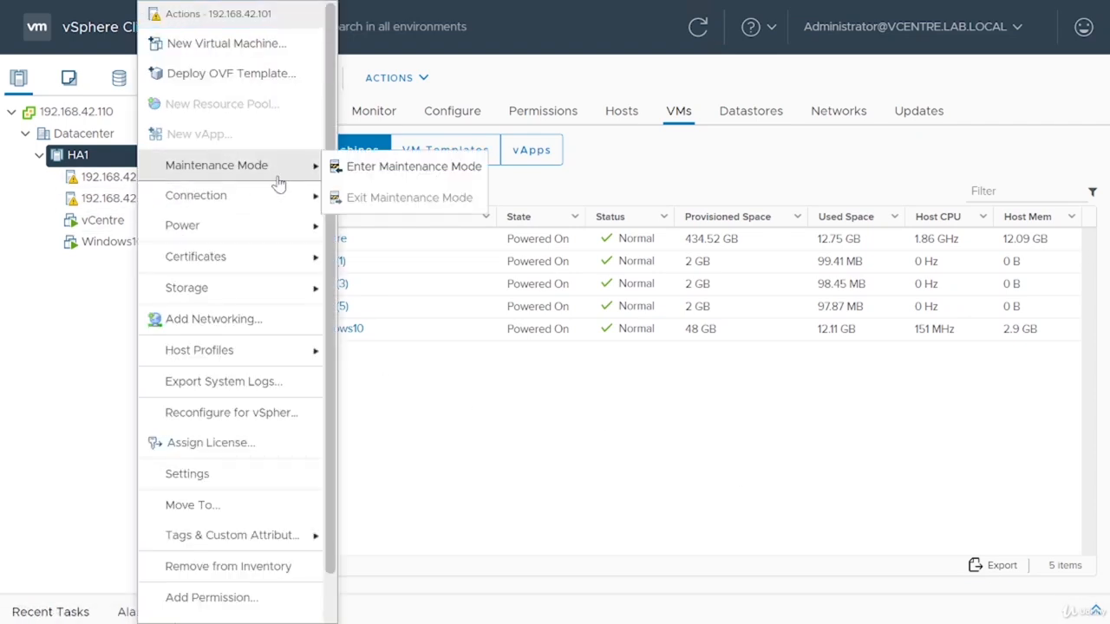
left_click(412, 167)
left_click(771, 424)
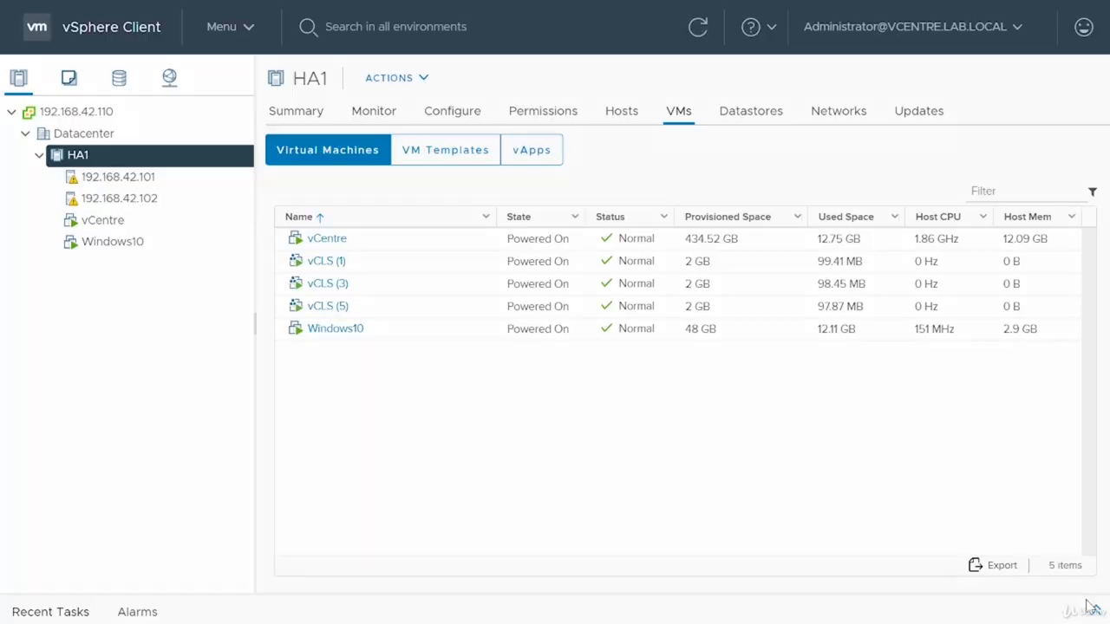
left_click(750, 388)
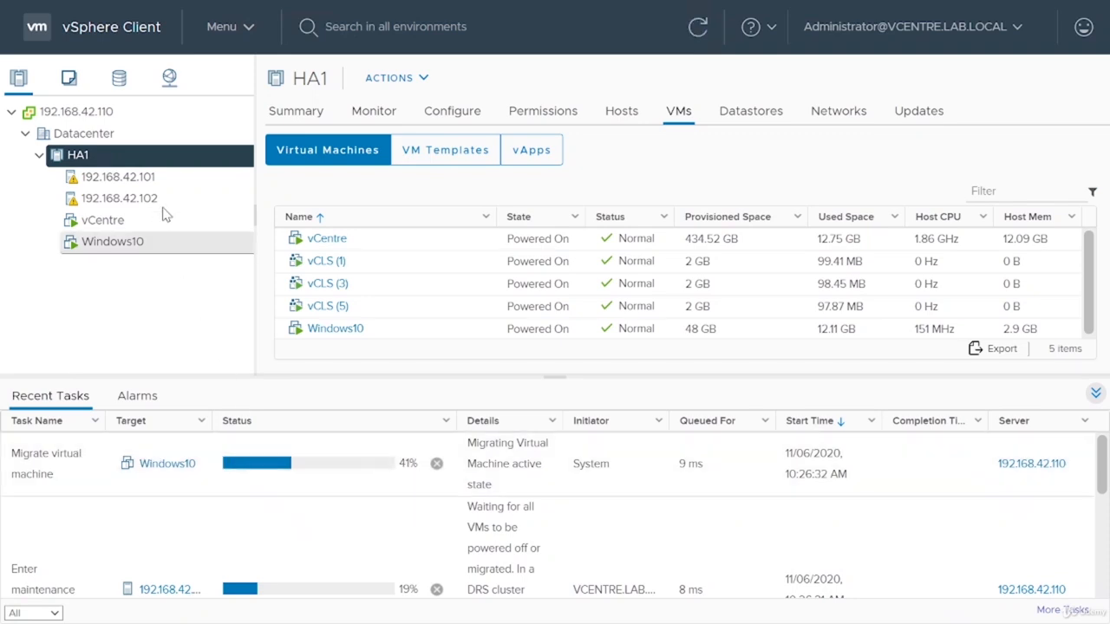
left_click(697, 28)
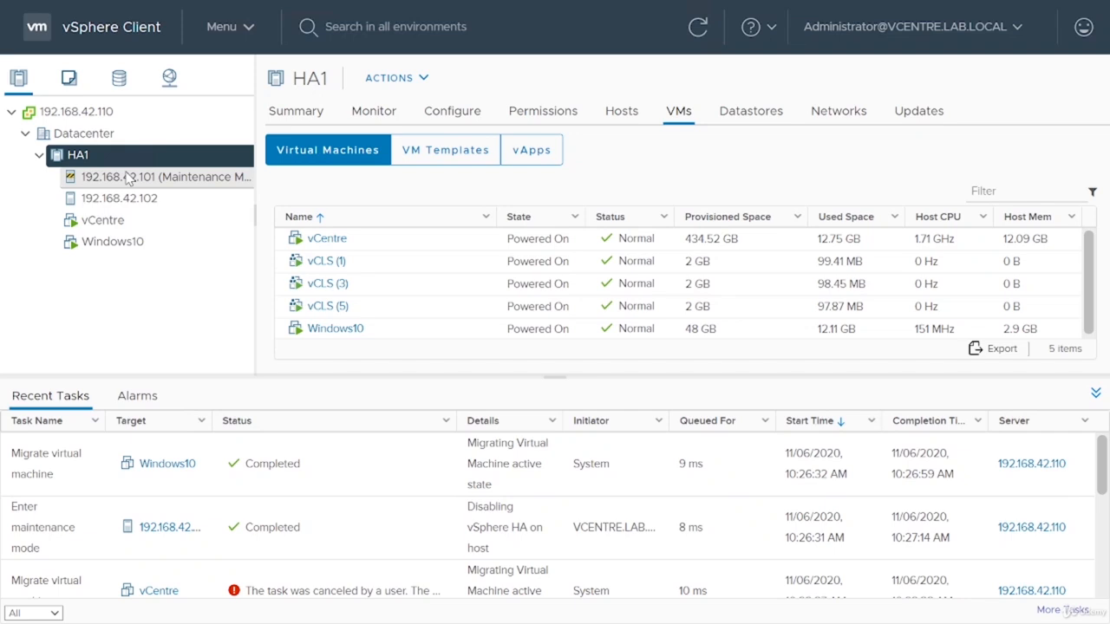
Step: Check the virtual machines on host 192.168.42.101 and take the host out of maintenance mode
left_click(127, 176)
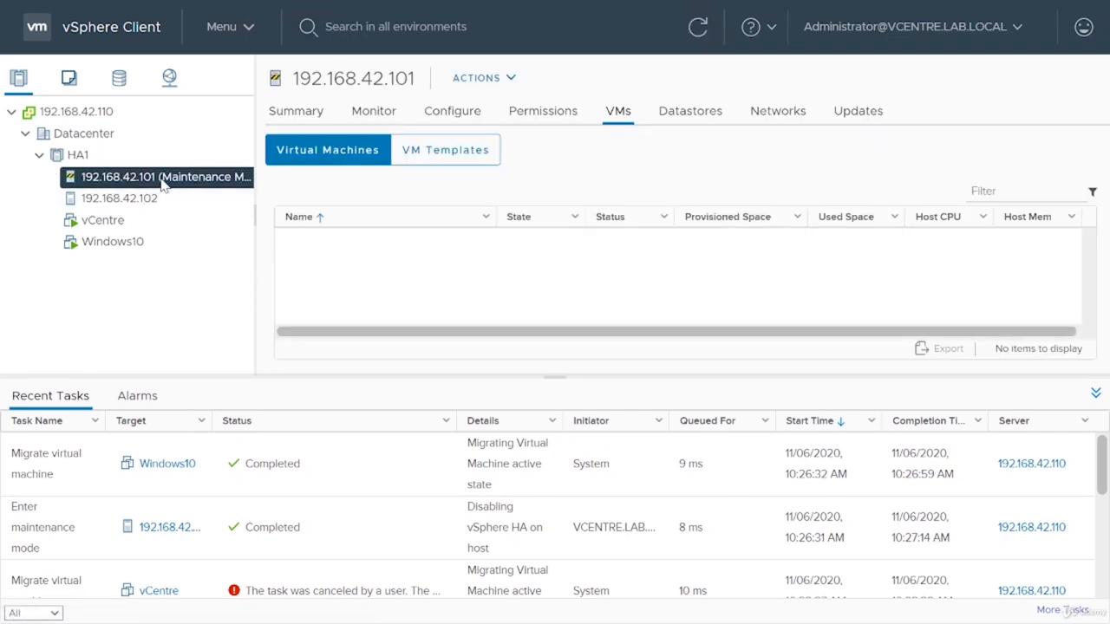
right_click(162, 185)
mouse_move(327, 178)
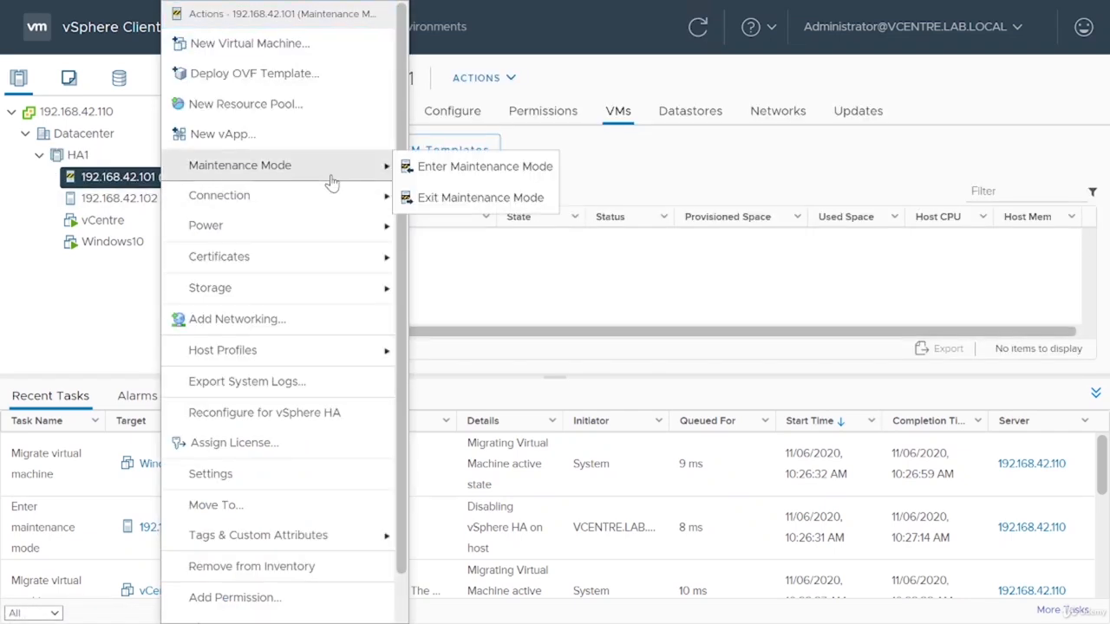
left_click(468, 200)
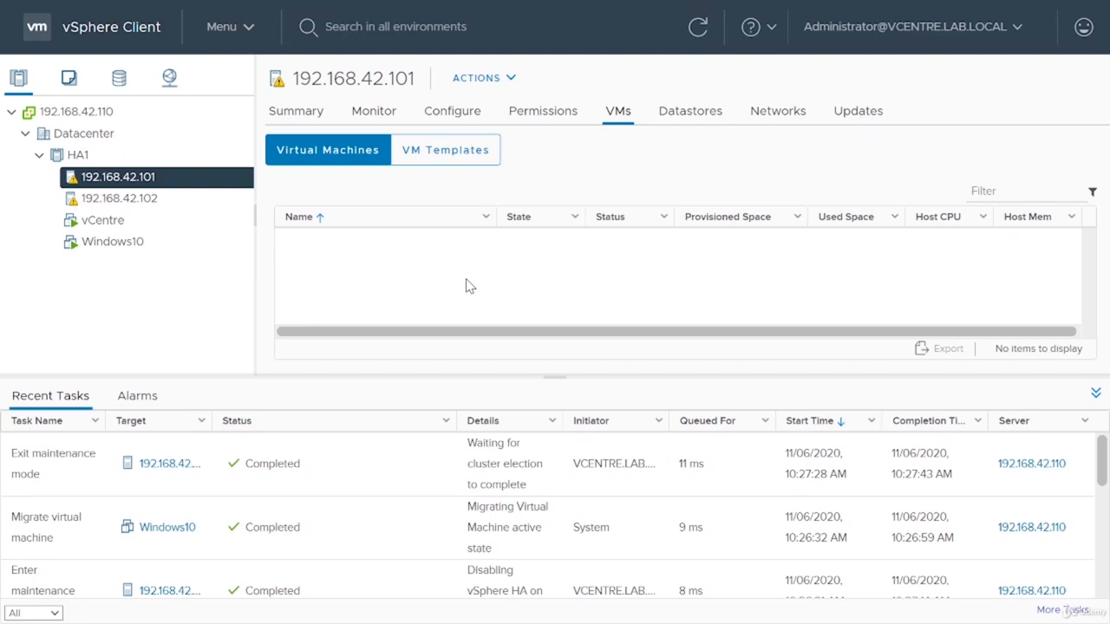
Step: Open the monitoring view of host 192.168.42.101
left_click(382, 116)
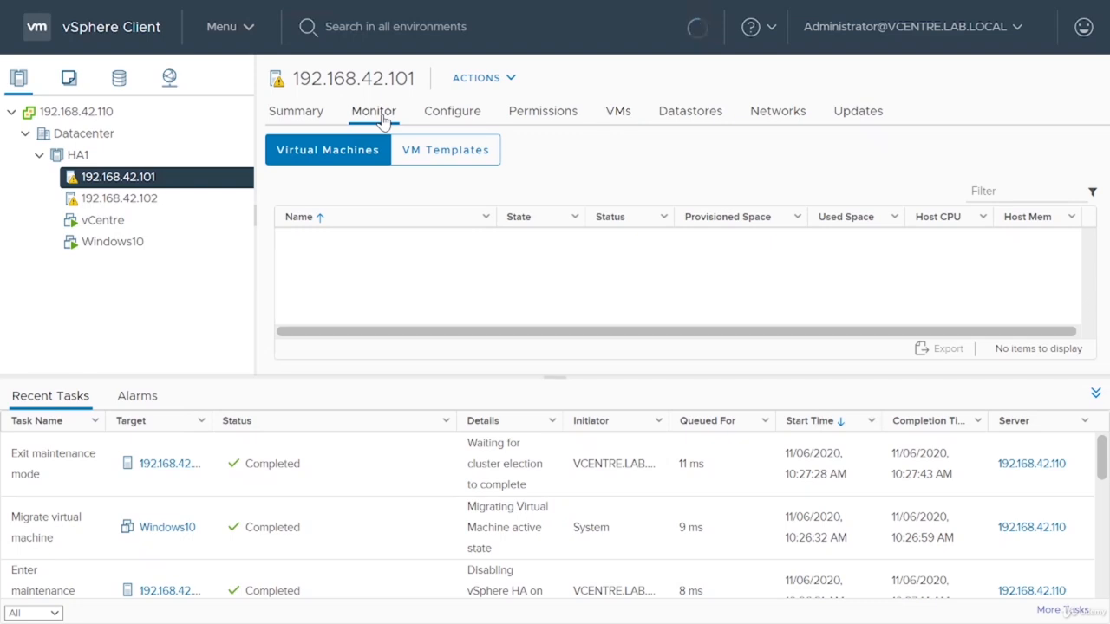